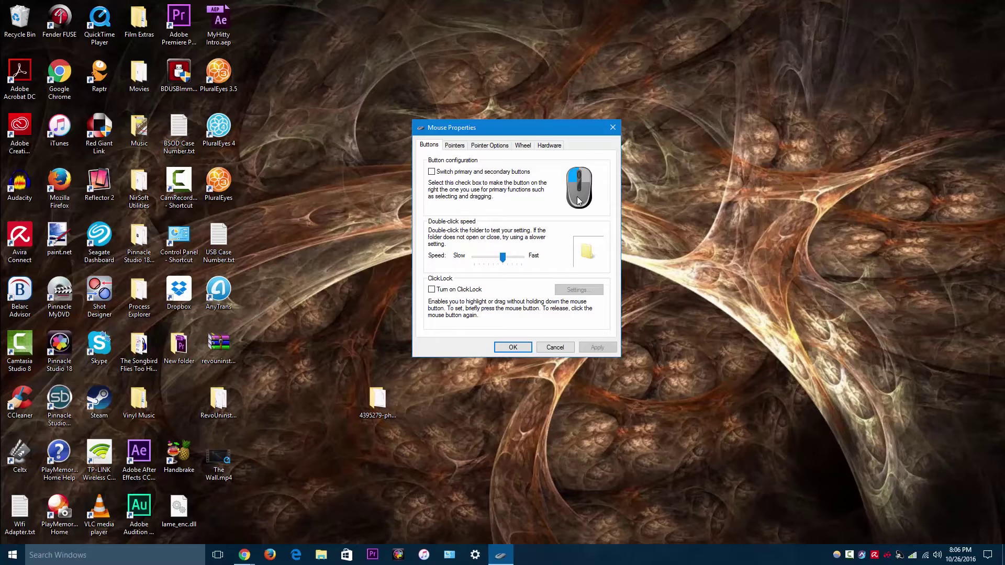
Enable Display pointer trails in Mouse Properties, keeping the trail length at Long
{"action": "left_click", "coordinate": [473, 146]}
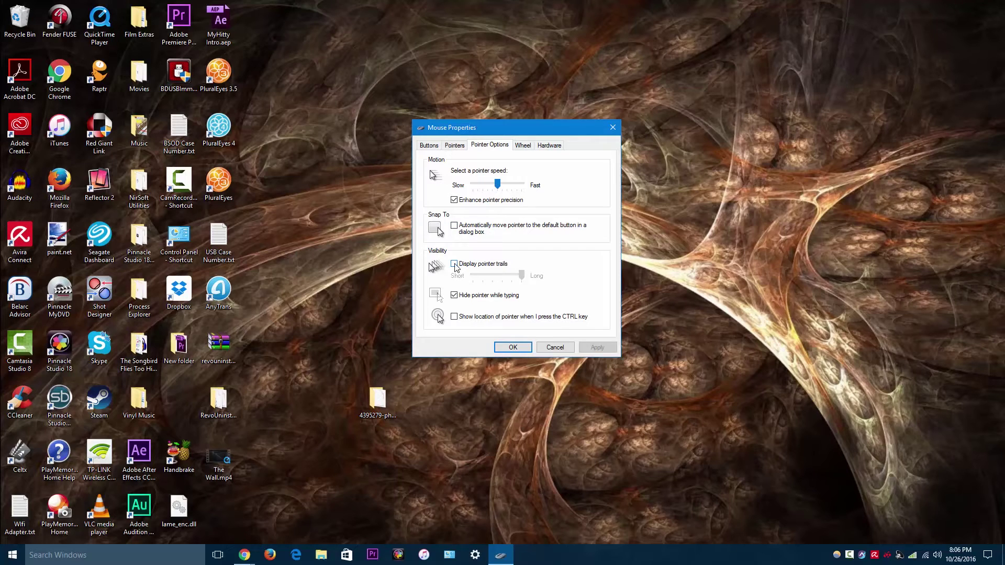
{"action": "left_click", "coordinate": [454, 264]}
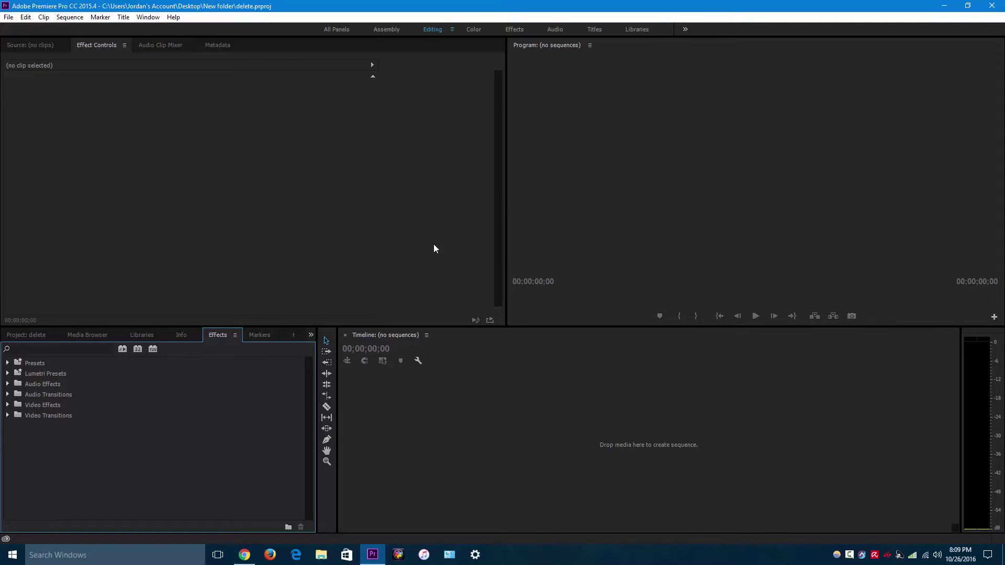
Import 20161014144717.m2ts_with_Audio Recorder 1_1.m2ts from the Chunk 2 folder into the project bin
{"action": "left_click", "coordinate": [33, 336]}
{"action": "double_click", "coordinate": [233, 430]}
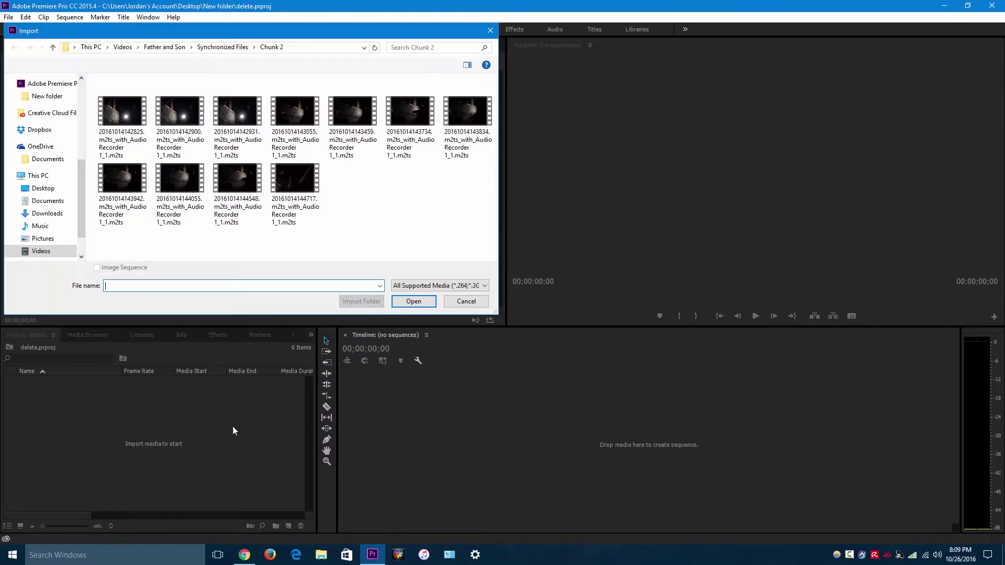
{"action": "left_click", "coordinate": [294, 191]}
{"action": "left_click", "coordinate": [419, 302]}
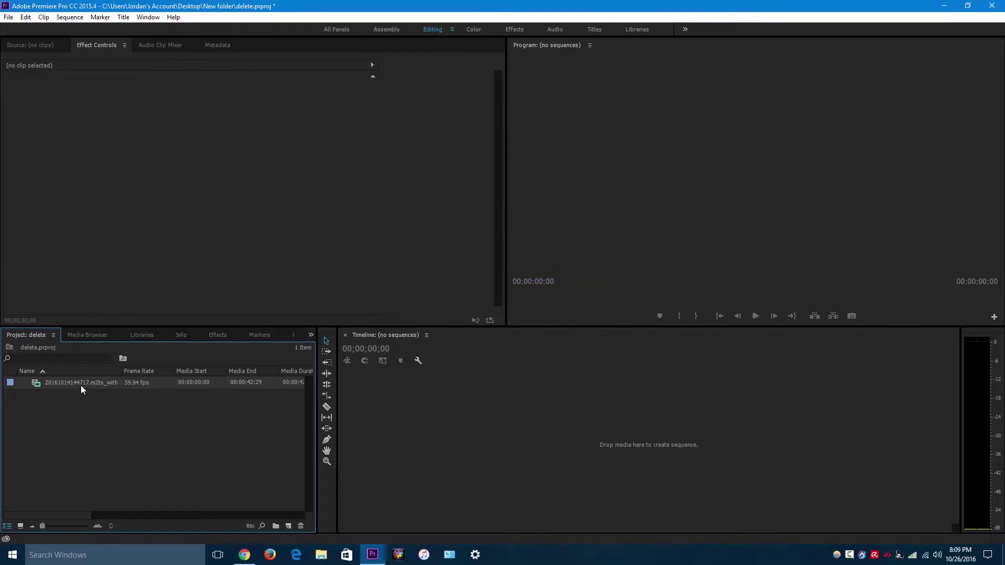
Drop the 00:00:42:30 clip onto the empty timeline, creating a sequence with it on V1 and A1
{"action": "left_click_drag", "start_coordinate": [81, 384], "coordinate": [587, 424]}
{"action": "left_click_drag", "start_coordinate": [587, 423], "coordinate": [587, 424]}
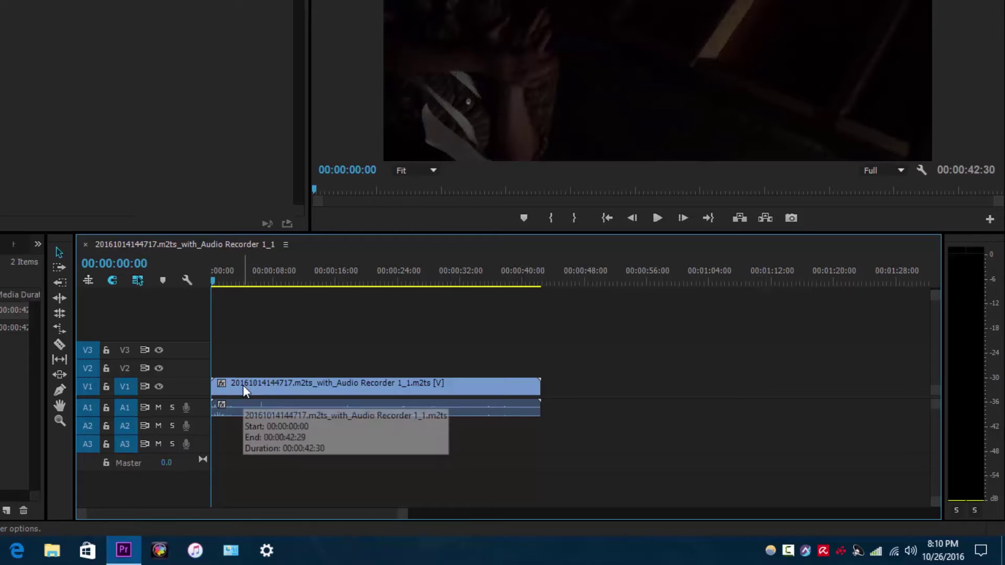
Alt-drag a copy of the V1 clip onto V2 at the same start, and select it
{"action": "left_click_drag", "start_coordinate": [243, 385], "coordinate": [246, 375]}
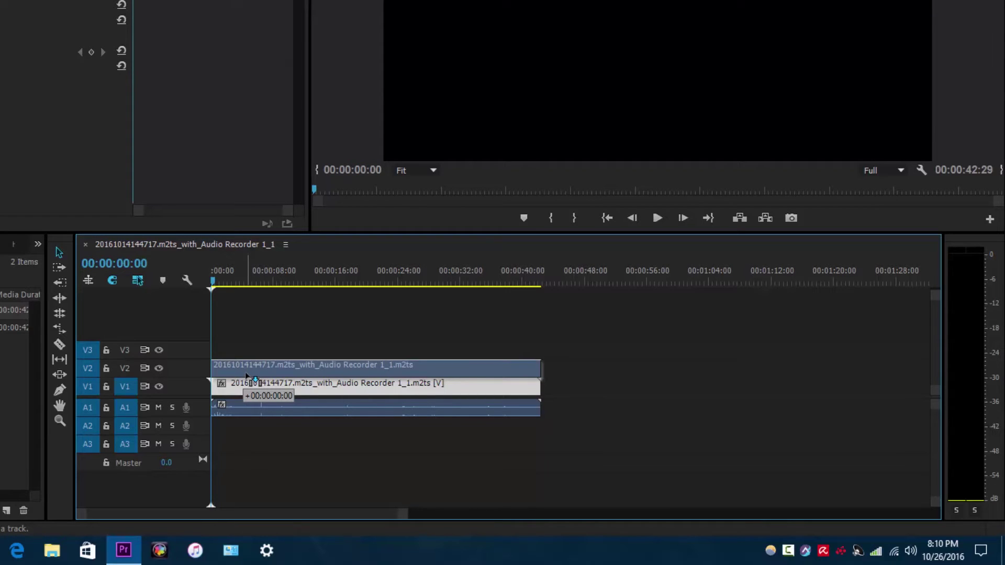
{"action": "left_click_drag", "start_coordinate": [246, 375], "coordinate": [246, 375]}
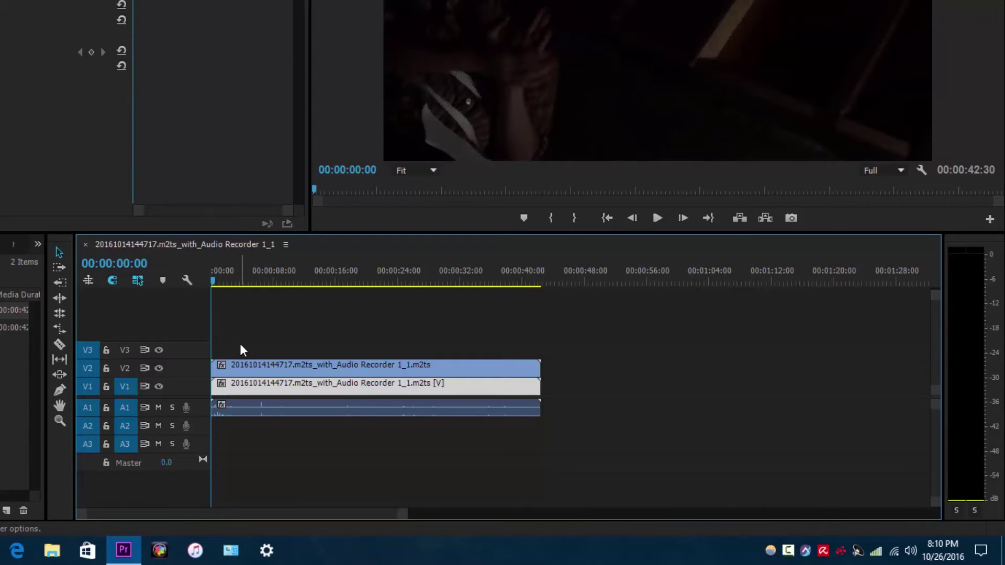
{"action": "left_click", "coordinate": [228, 365]}
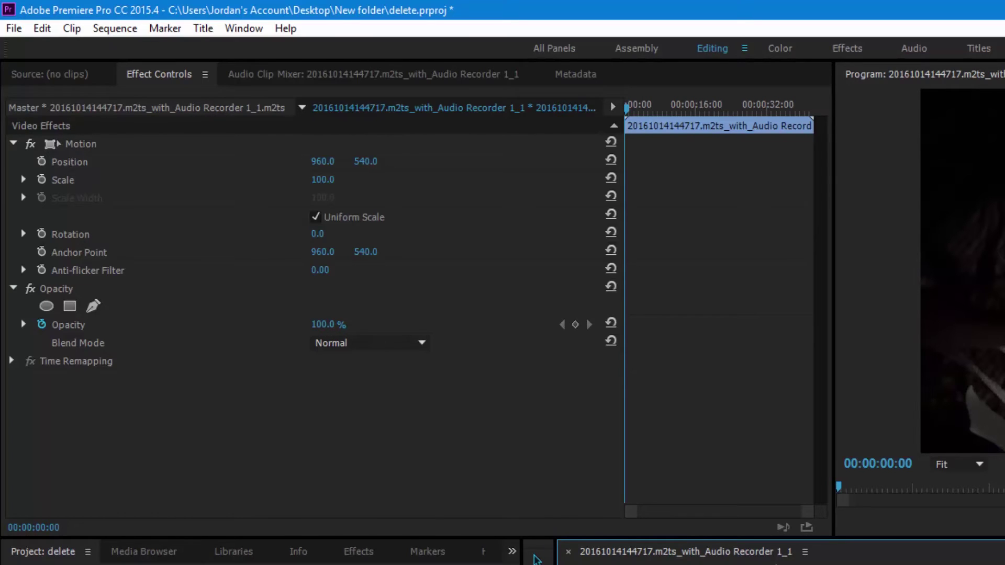
Set the V2 copy's opacity to 50% in Effect Controls
{"action": "left_click", "coordinate": [331, 325]}
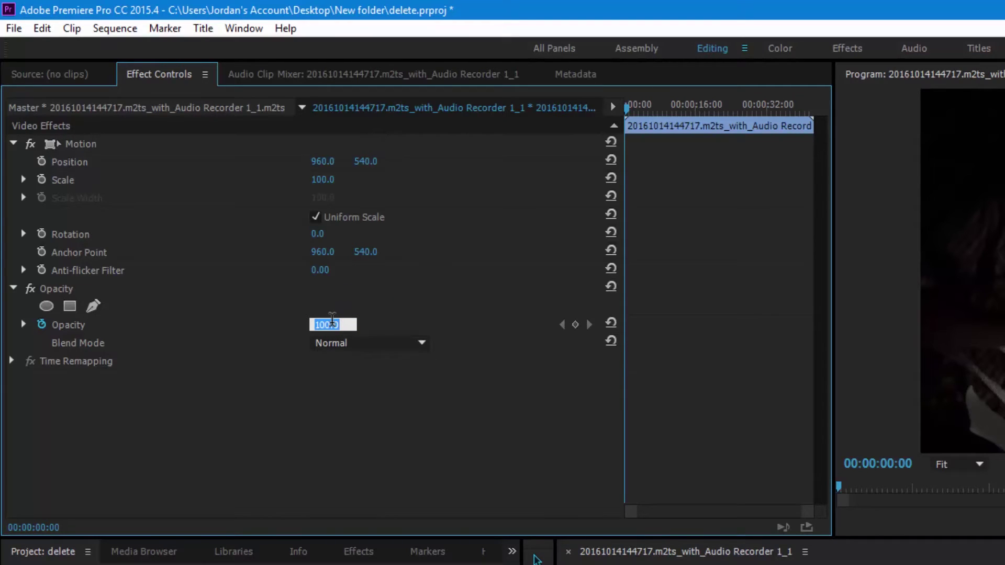
{"action": "type", "text": "50"}
{"action": "key", "text": "Return"}
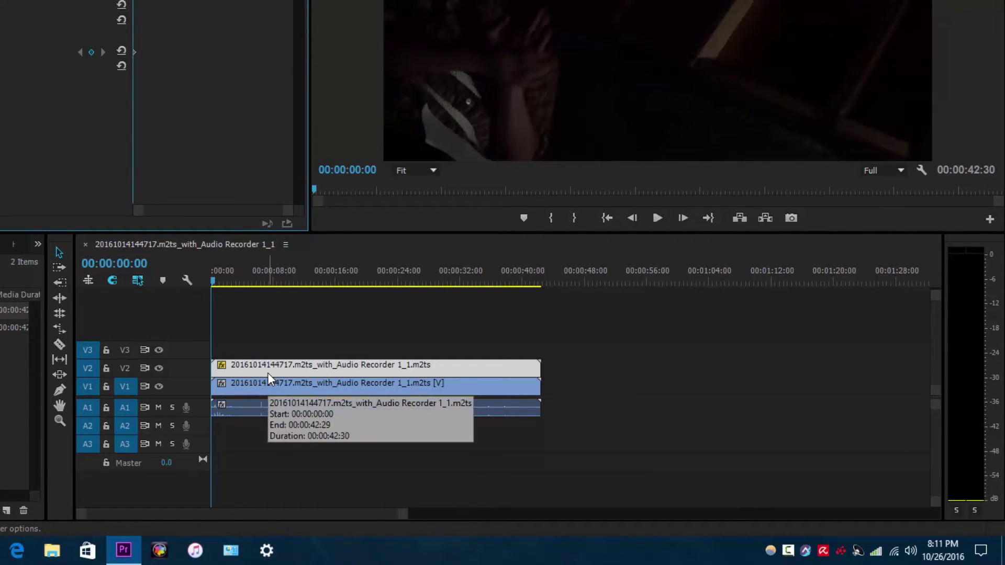
Duplicate the 50% clip onto V3, paste copies onto V4 and V5, then select V2–V5
{"action": "left_click_drag", "start_coordinate": [267, 372], "coordinate": [271, 355]}
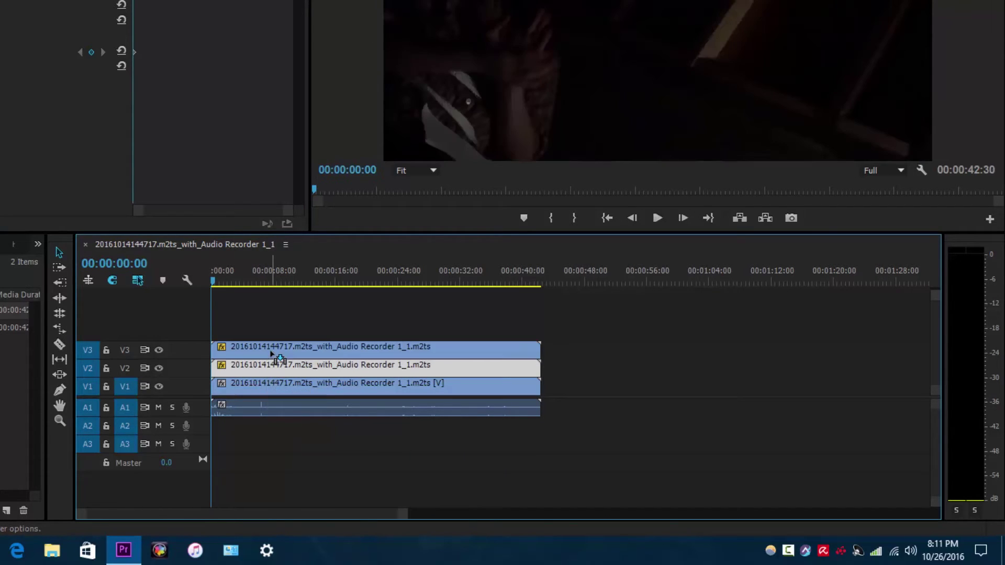
{"action": "left_click", "coordinate": [247, 353]}
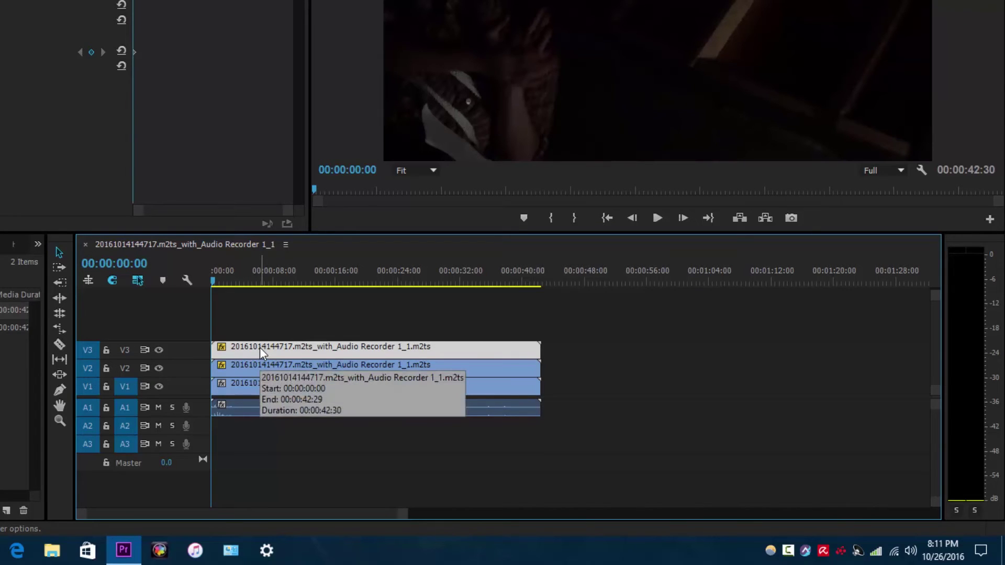
{"action": "key", "text": "ctrl+v"}
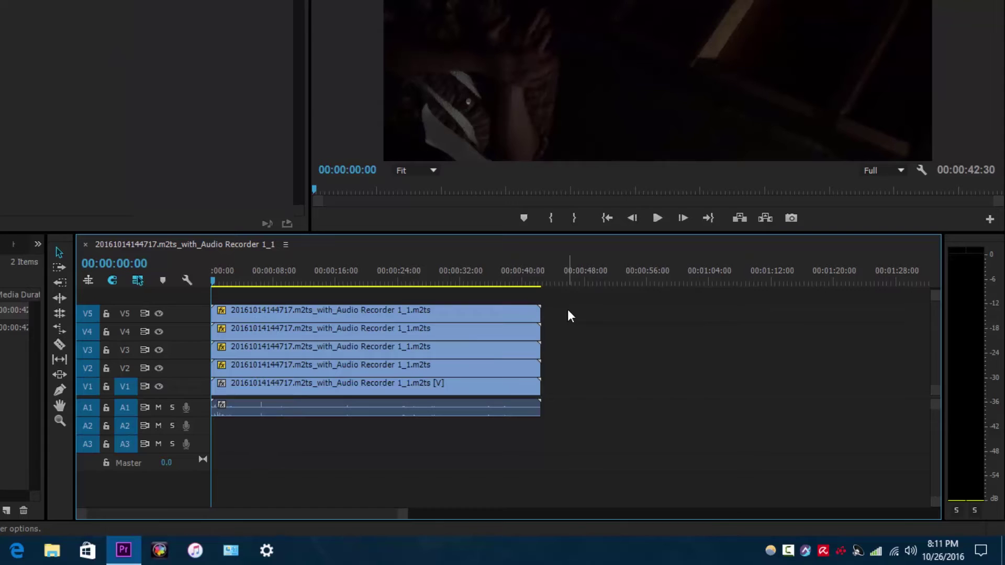
{"action": "left_click_drag", "start_coordinate": [566, 310], "coordinate": [308, 381]}
Zoom in and shift the V2–V5 copies right in increasing 3-frame offsets, forming a cascade
{"action": "left_click_drag", "start_coordinate": [400, 517], "coordinate": [224, 518]}
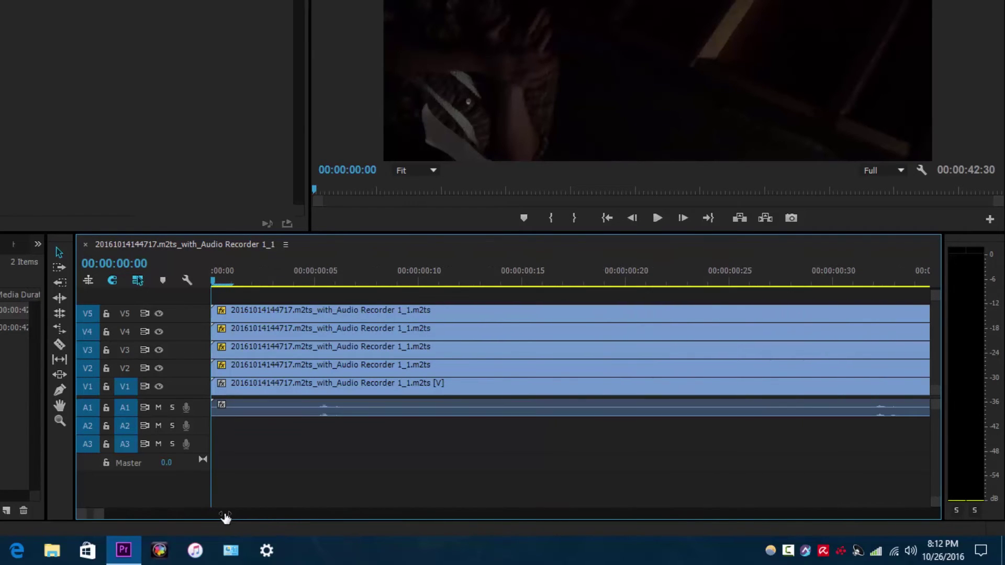
{"action": "left_click", "coordinate": [251, 373]}
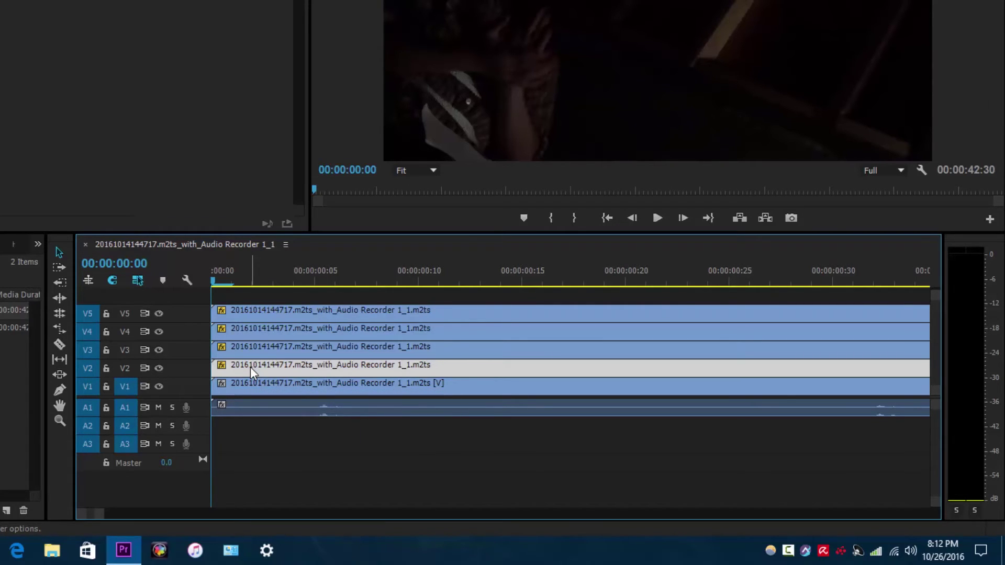
{"action": "left_click_drag", "start_coordinate": [251, 372], "coordinate": [313, 378]}
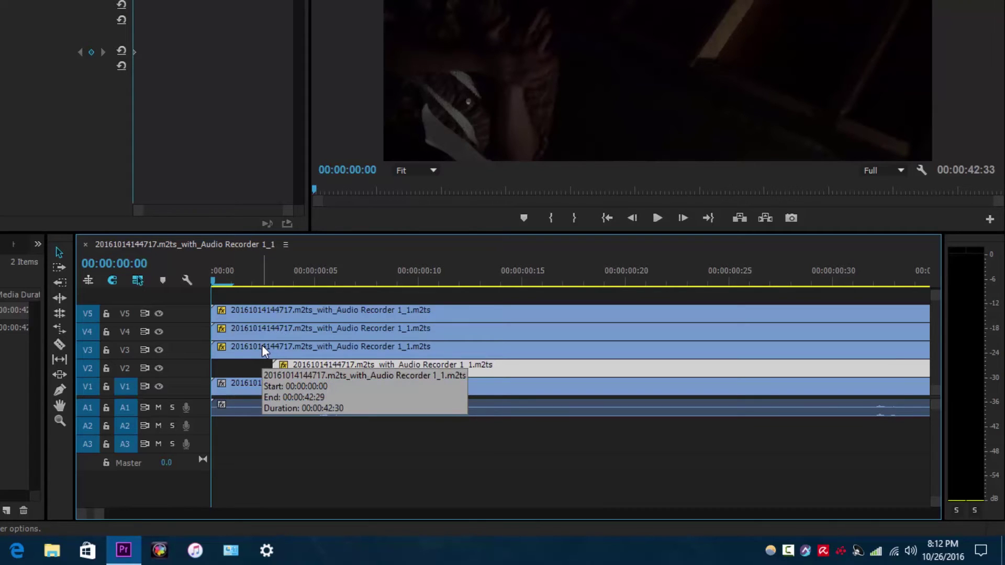
{"action": "left_click_drag", "start_coordinate": [262, 347], "coordinate": [475, 347]}
{"action": "left_click_drag", "start_coordinate": [370, 320], "coordinate": [624, 313]}
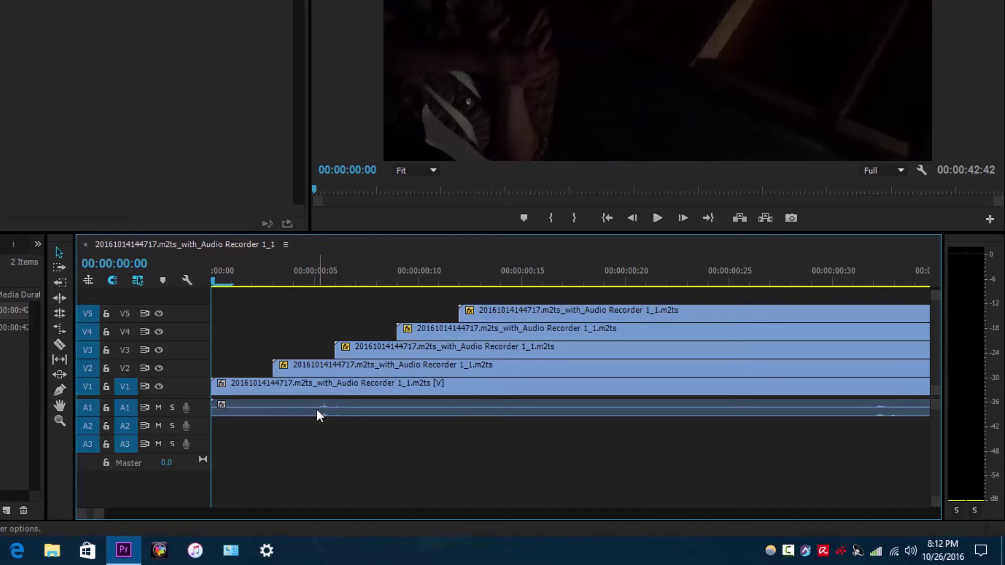
{"action": "left_click_drag", "start_coordinate": [102, 518], "coordinate": [369, 514]}
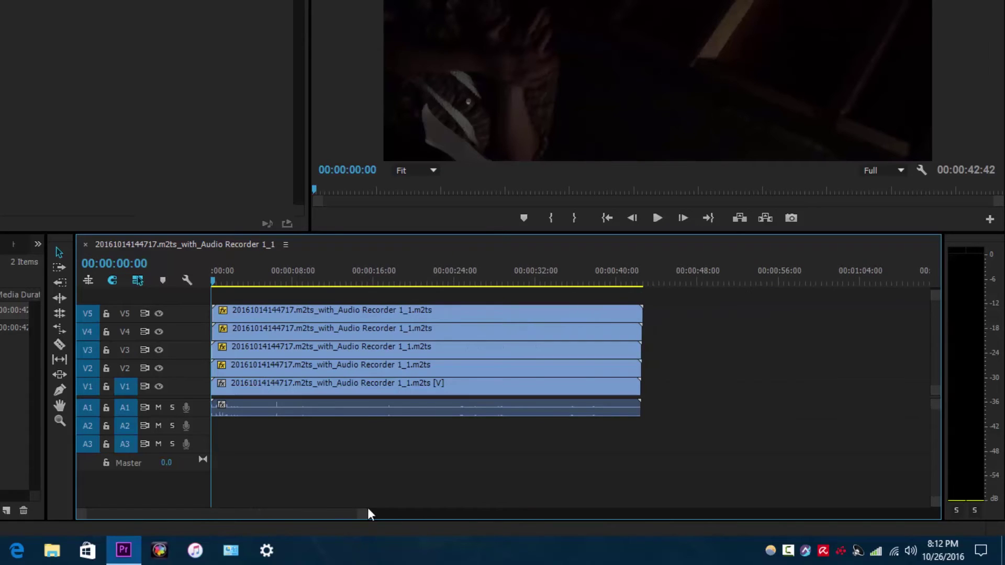
{"action": "left_click_drag", "start_coordinate": [194, 521], "coordinate": [219, 520]}
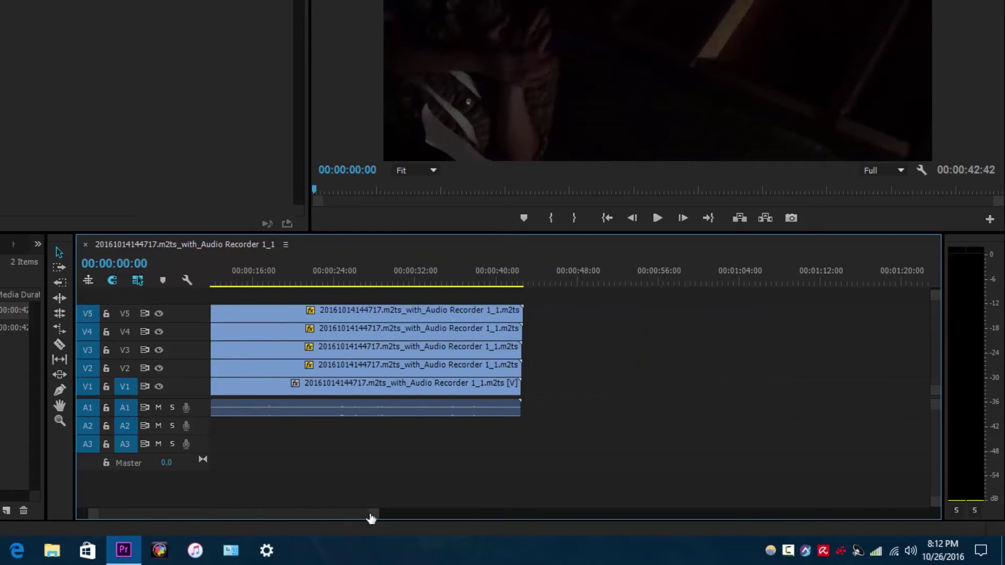
{"action": "left_click_drag", "start_coordinate": [370, 518], "coordinate": [184, 515]}
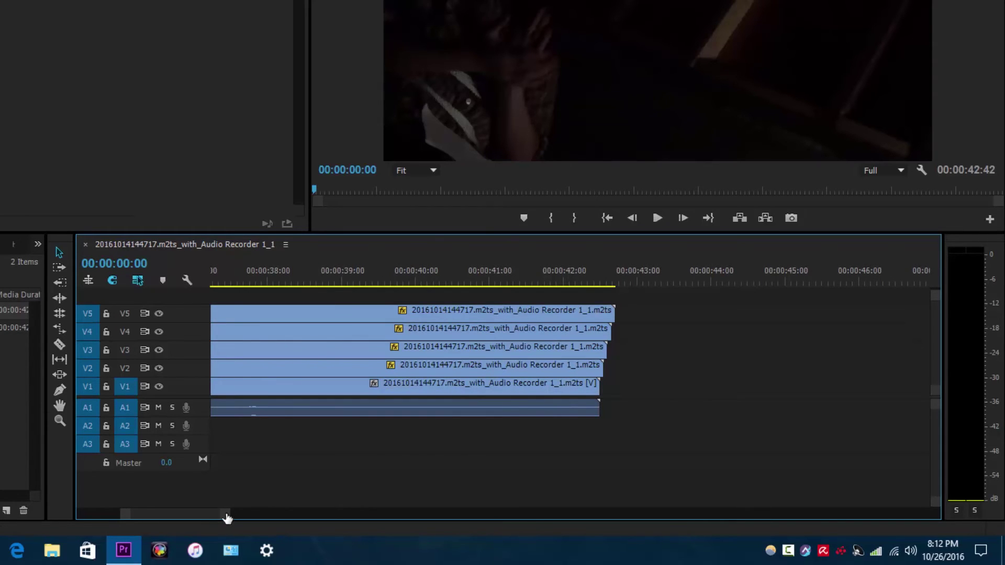
{"action": "left_click_drag", "start_coordinate": [224, 518], "coordinate": [189, 518]}
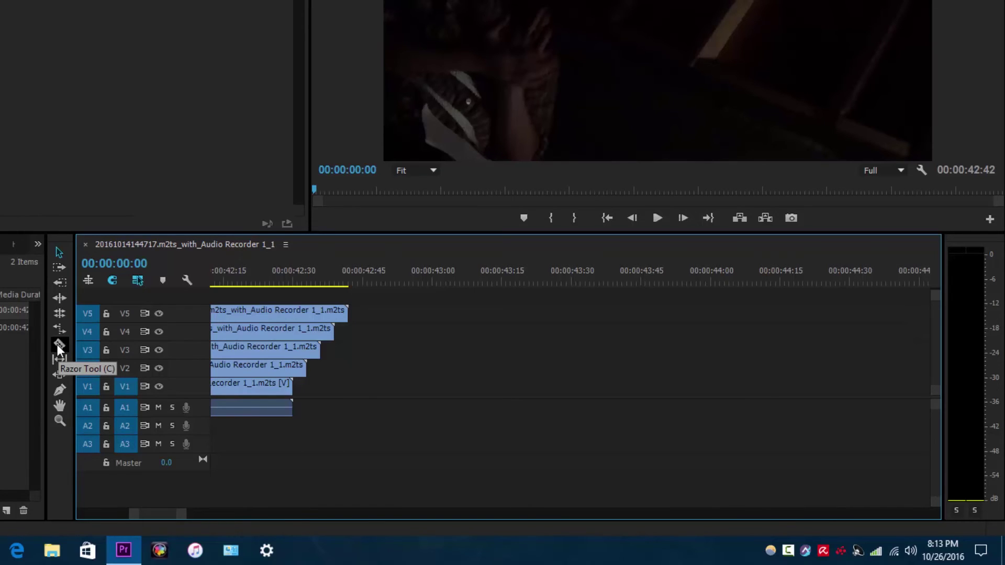
Razor-cut the V2, V3, V4 and V5 copies at 00:00:42:30, where the original ends
{"action": "left_click", "coordinate": [59, 345]}
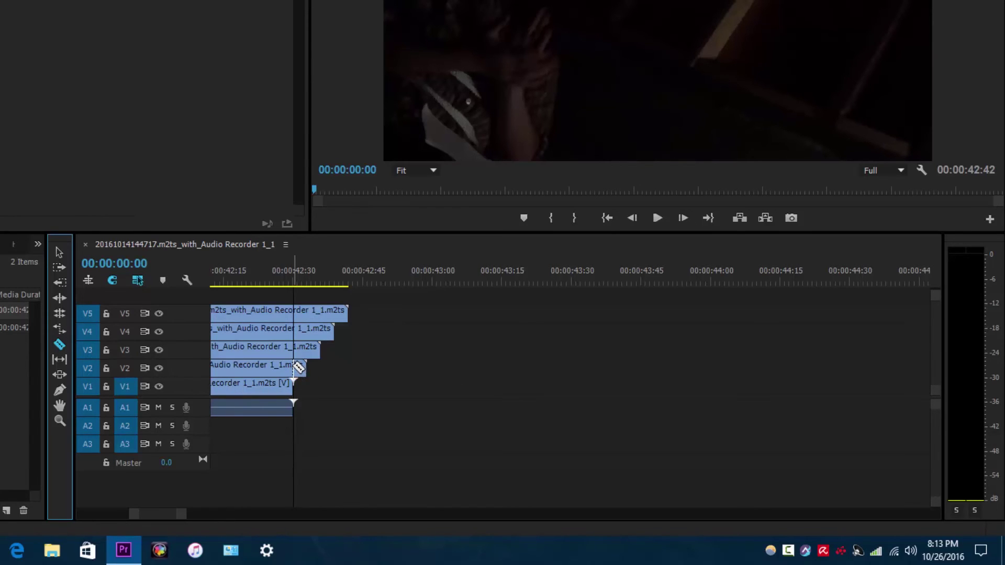
{"action": "left_click", "coordinate": [298, 367]}
{"action": "left_click", "coordinate": [298, 349]}
{"action": "left_click", "coordinate": [298, 331]}
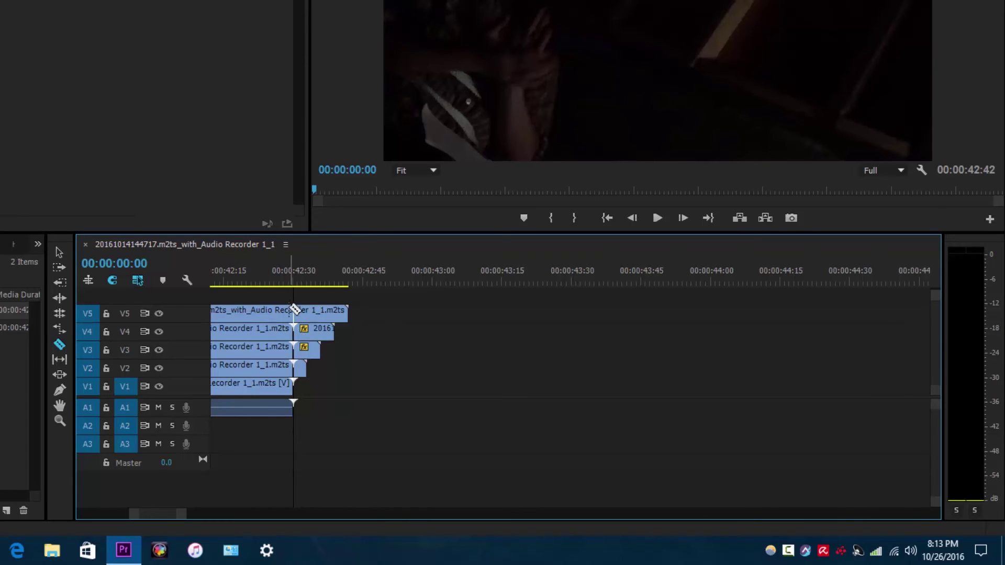
{"action": "left_click", "coordinate": [303, 312]}
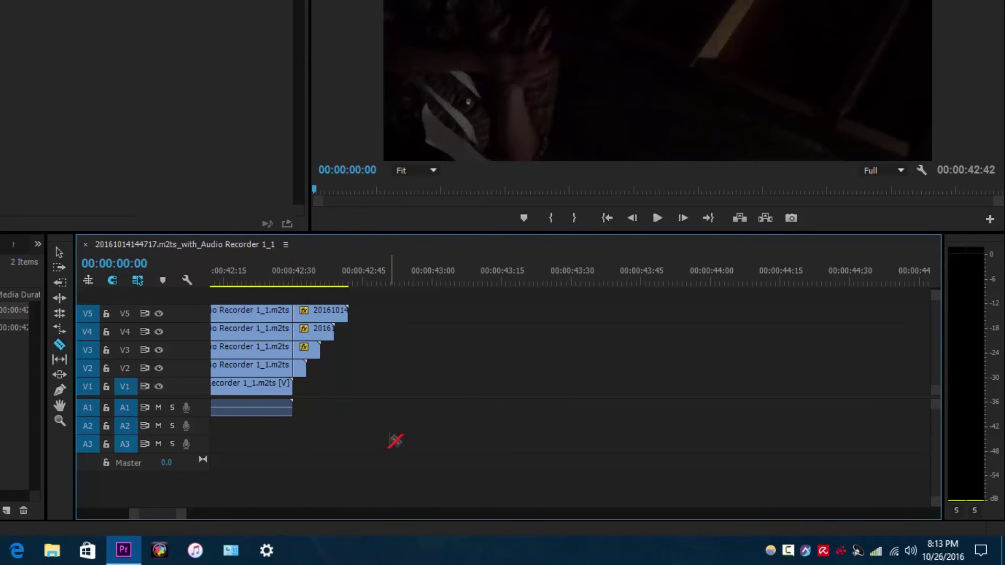
Delete the four overhanging tail pieces past the original clip's end
{"action": "key", "text": "v"}
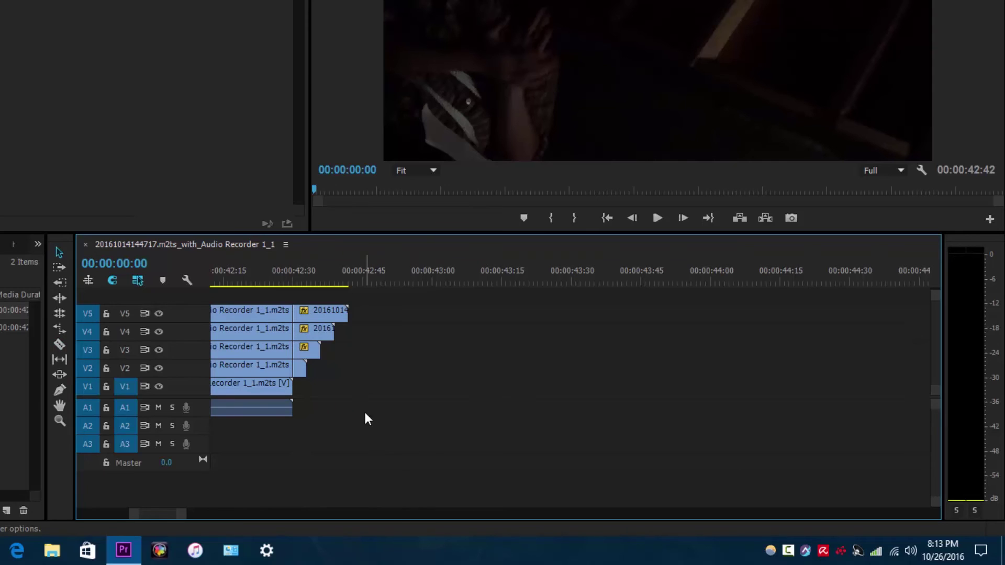
{"action": "left_click_drag", "start_coordinate": [370, 388], "coordinate": [302, 313]}
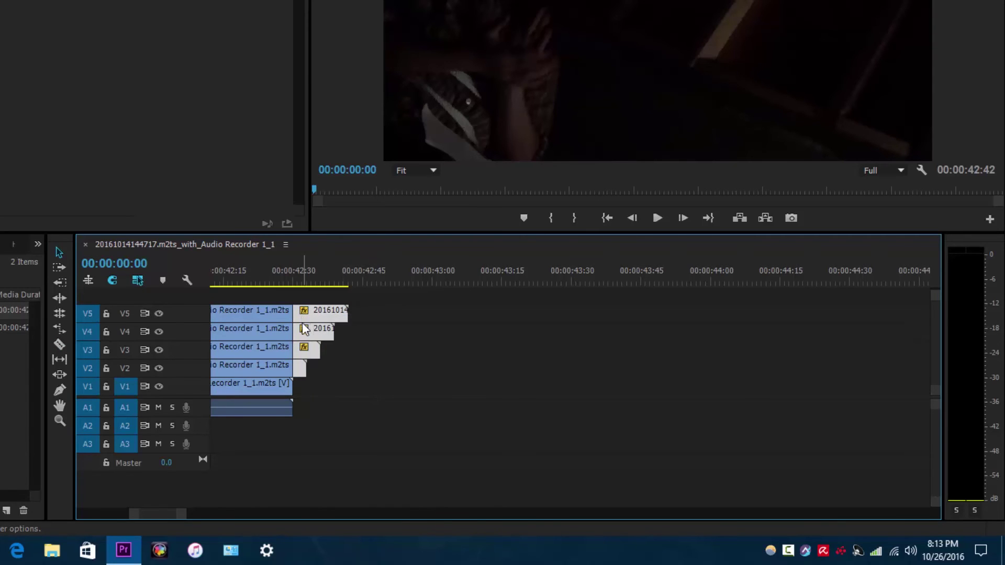
{"action": "key", "text": "Delete"}
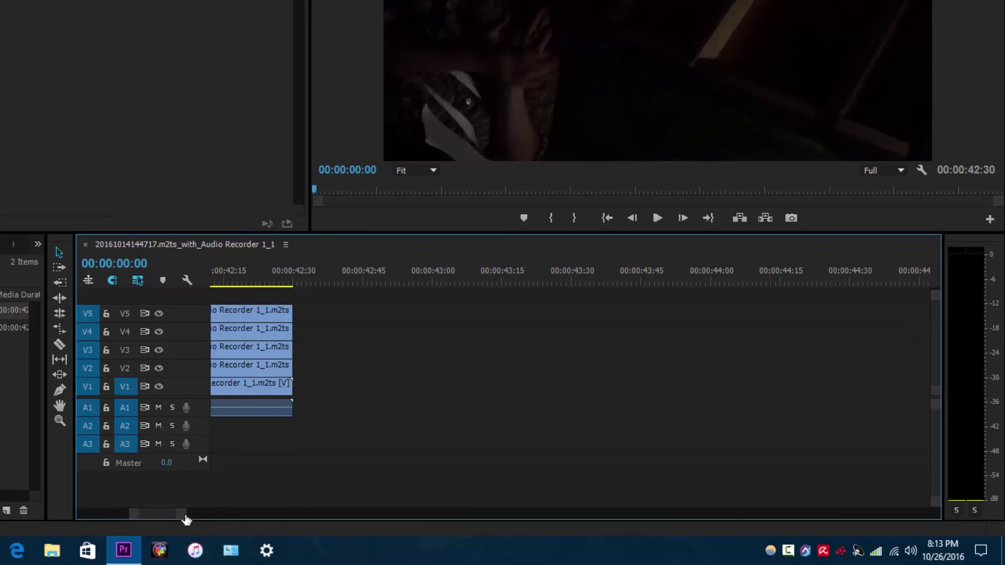
{"action": "left_click_drag", "start_coordinate": [186, 518], "coordinate": [308, 533]}
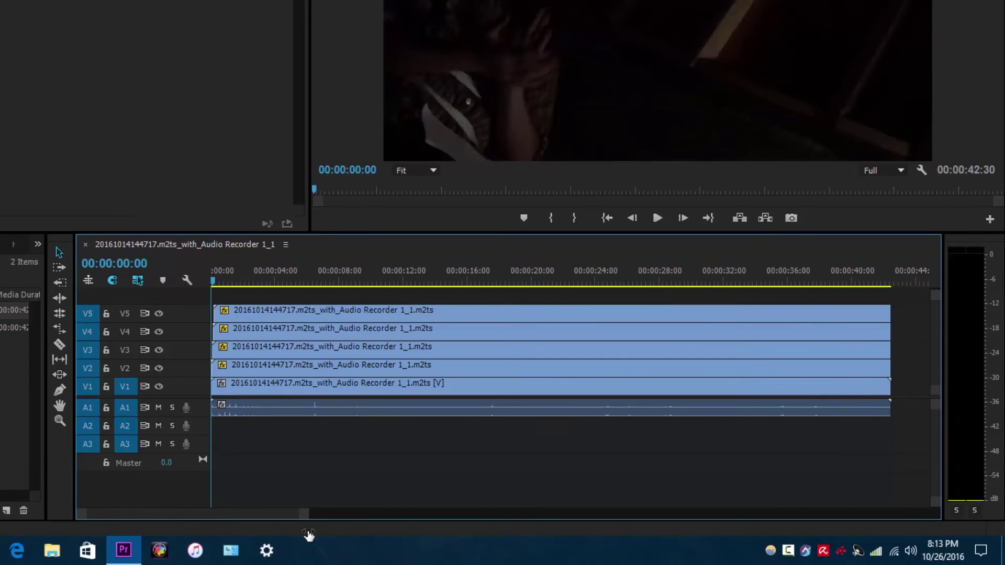